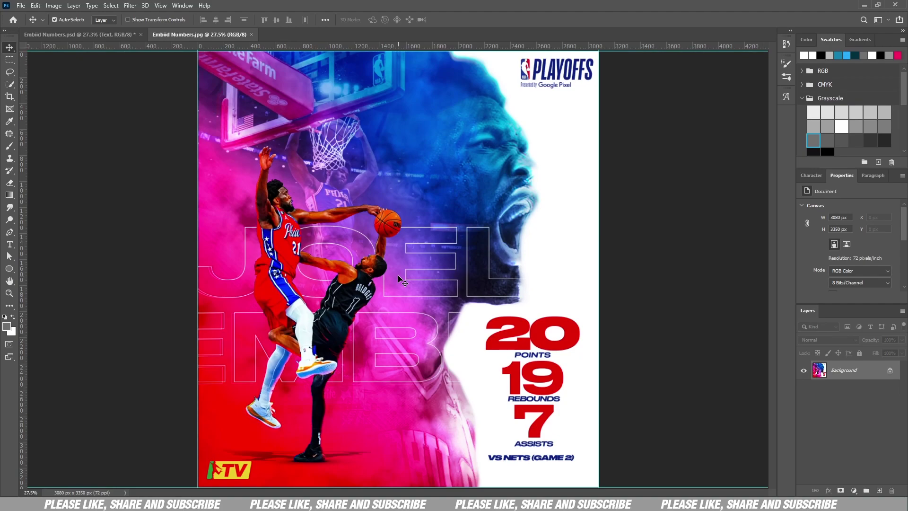
In Embiid Numbers.psd, expand the Embiid group, show Layer 0 copy 2, and inspect the contents of its smart object
click(117, 37)
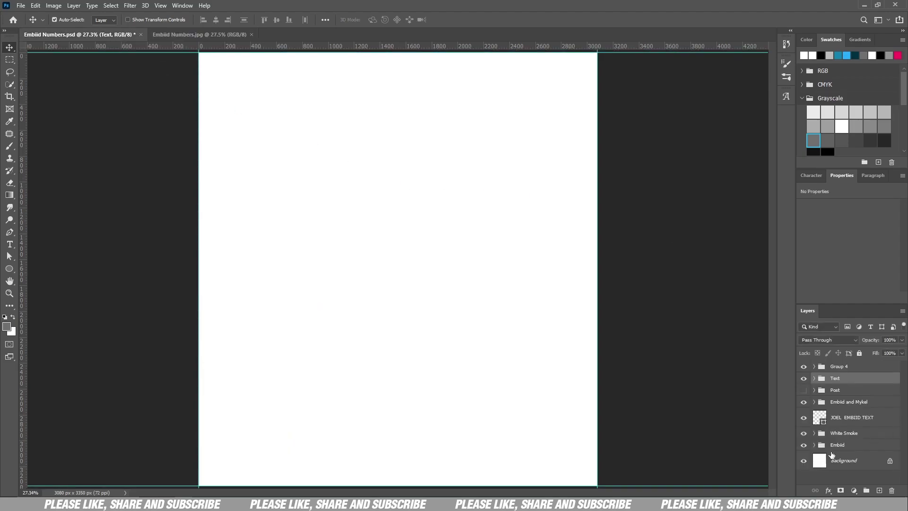
click(835, 446)
click(814, 446)
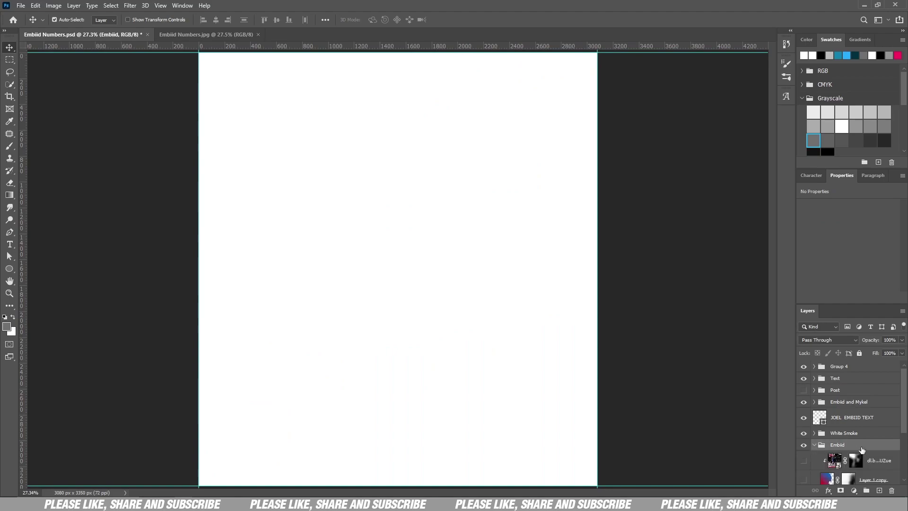
scroll(808, 452, down, 3)
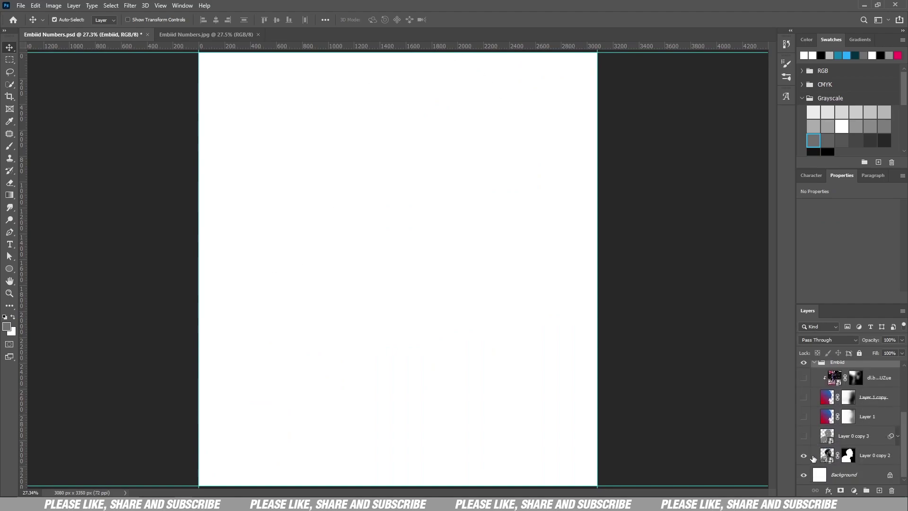
click(804, 455)
double_click(835, 454)
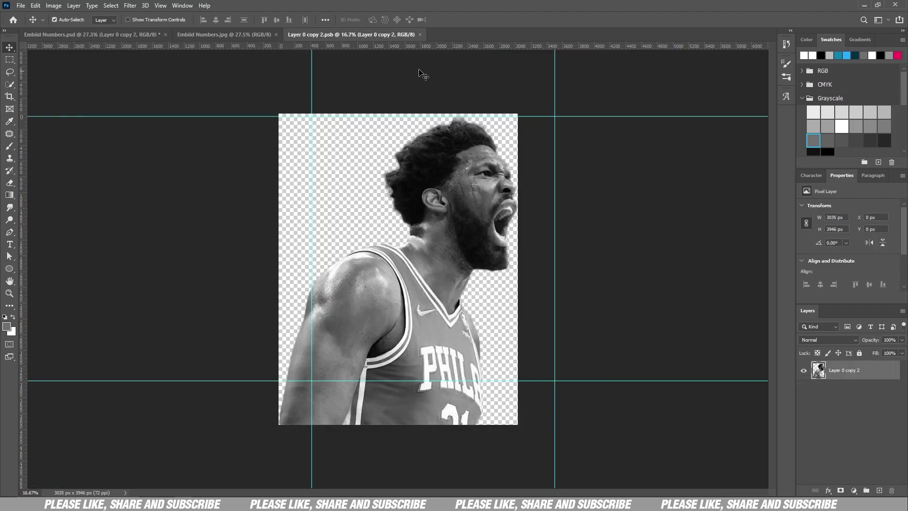
click(420, 34)
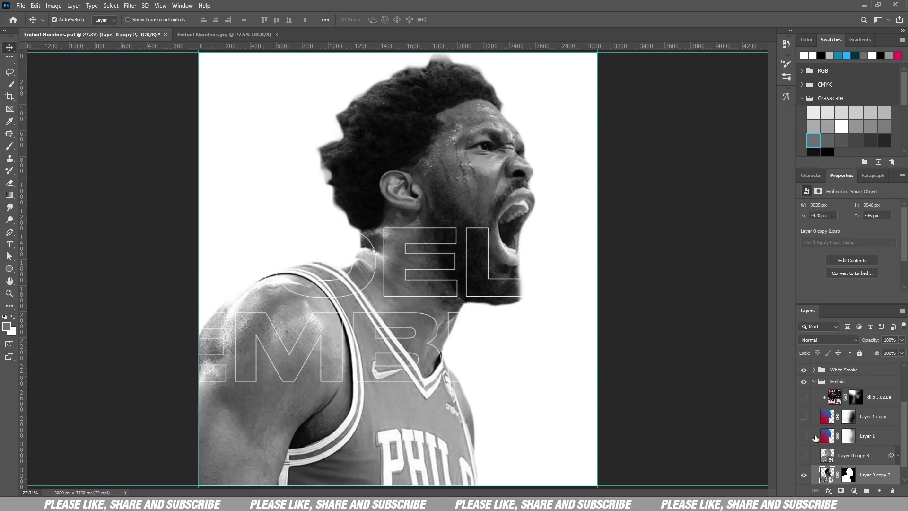
Hide the JOEL EMBIID TEXT layer and compare the black-and-white portrait with the finished design in Embiid Numbers.jpg
click(373, 282)
click(804, 370)
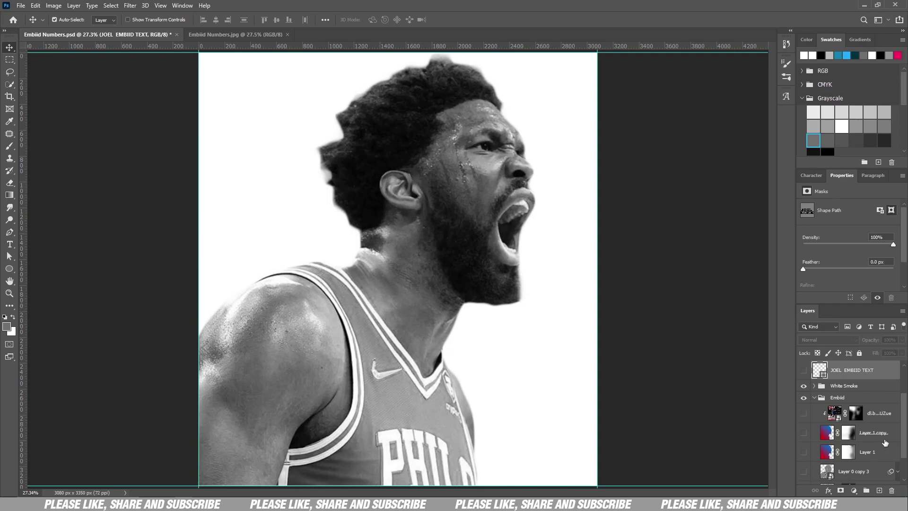
click(245, 35)
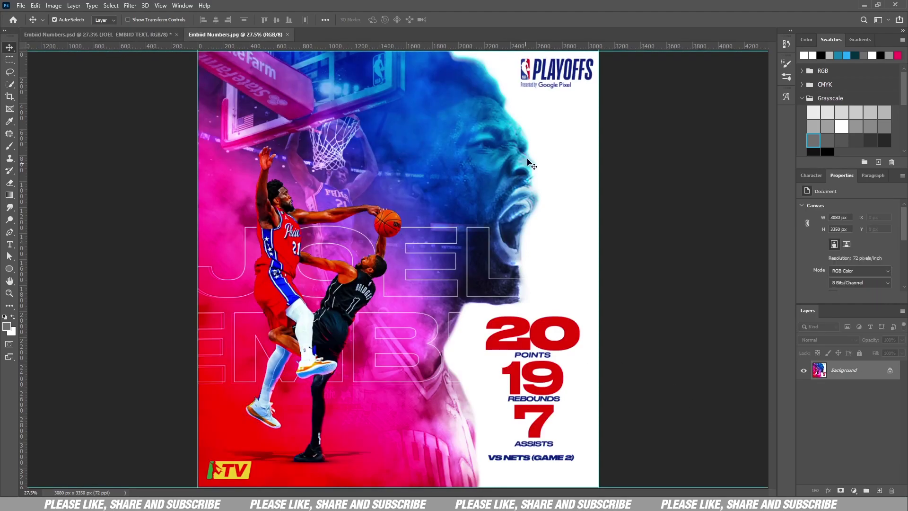
click(124, 36)
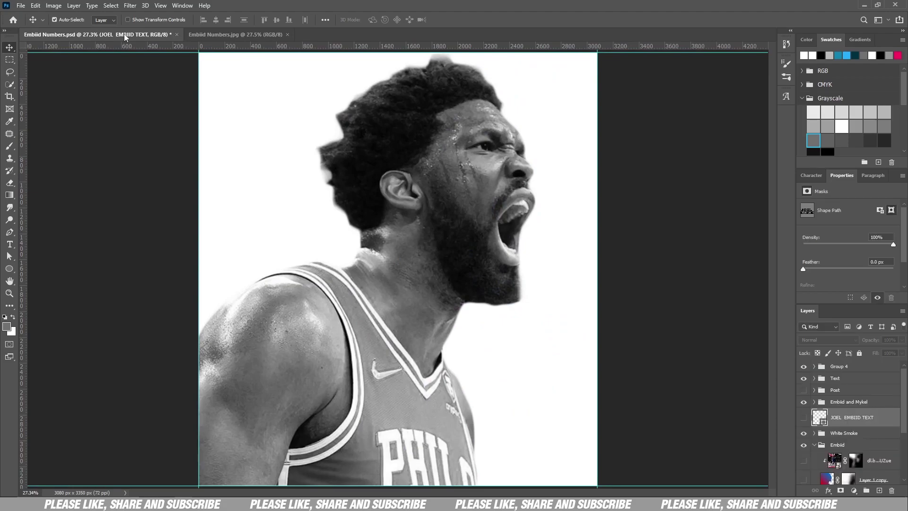
Show the Layer 0 copy 3 overlay in the Embiid group and select it
scroll(886, 448, down, 4)
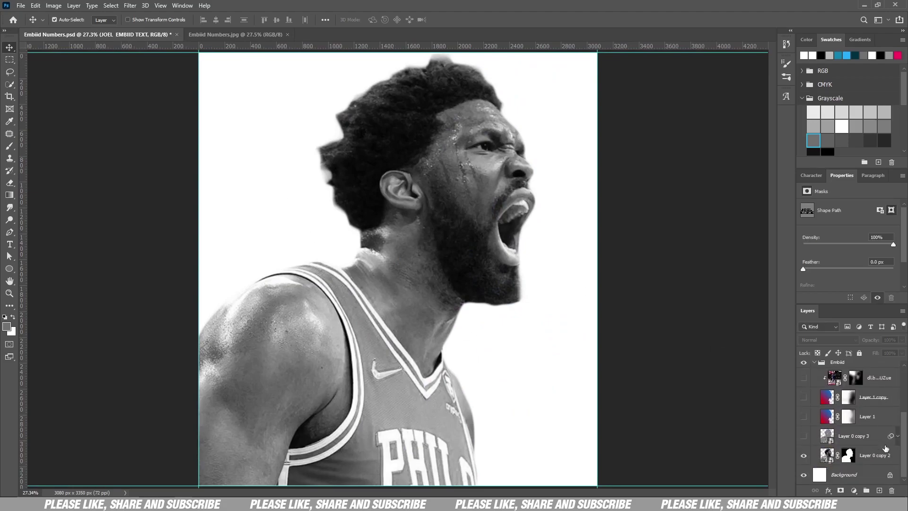
click(803, 436)
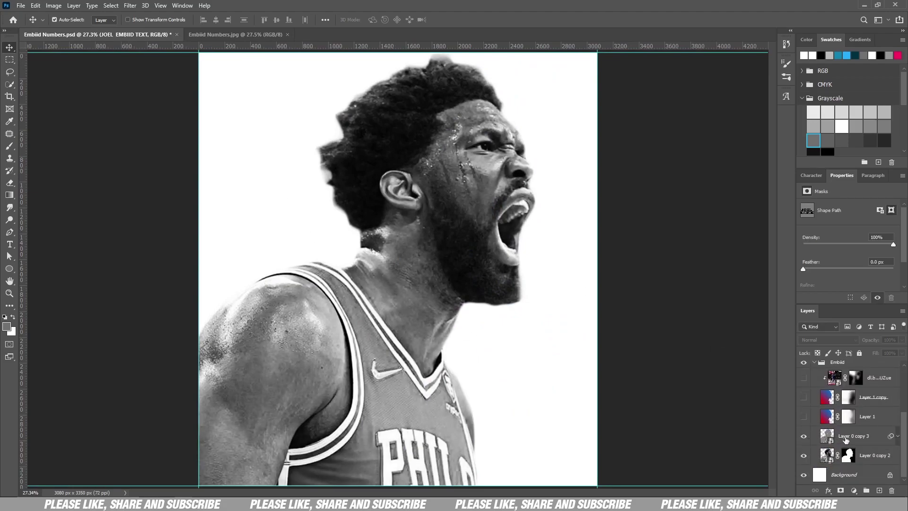
click(846, 440)
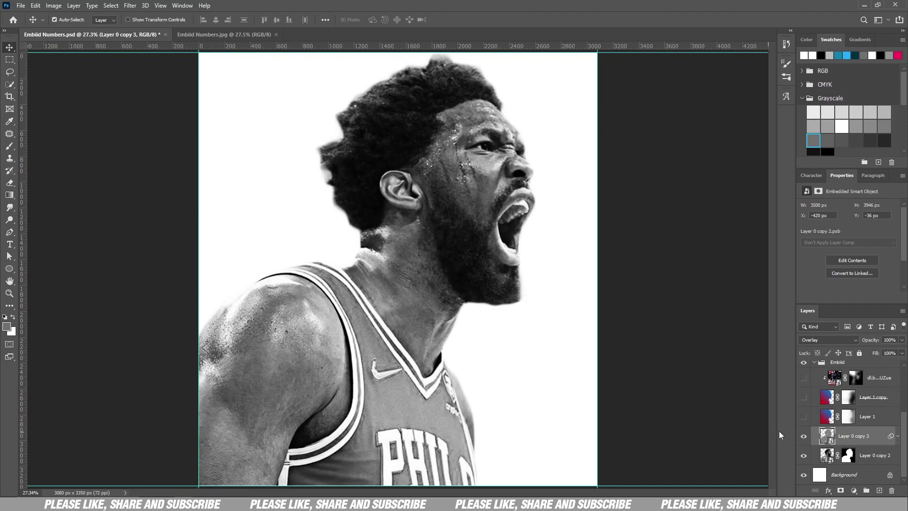
Show the gradient layers Layer 1 and Layer 1 copy, briefly loading Layer 1's outline as a selection, and select Layer 1 copy
click(804, 418)
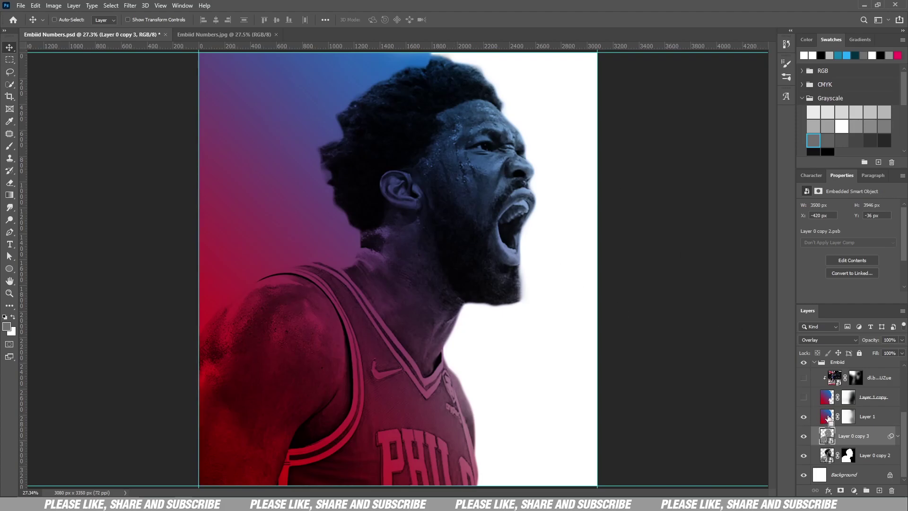
ctrl+click(827, 417)
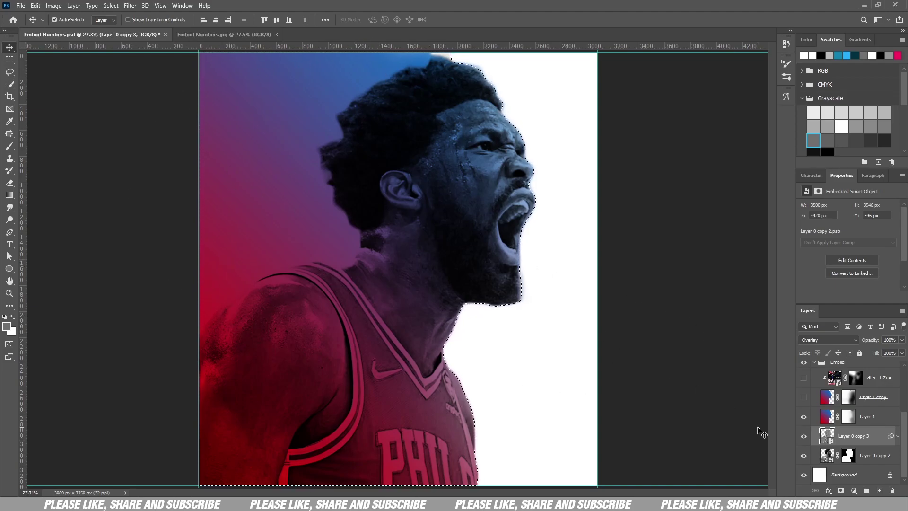
key(ctrl+d)
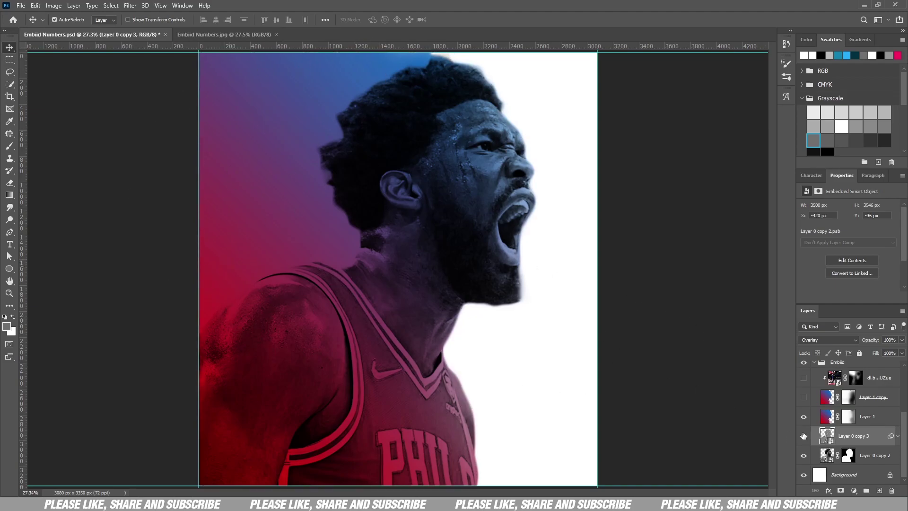
click(804, 398)
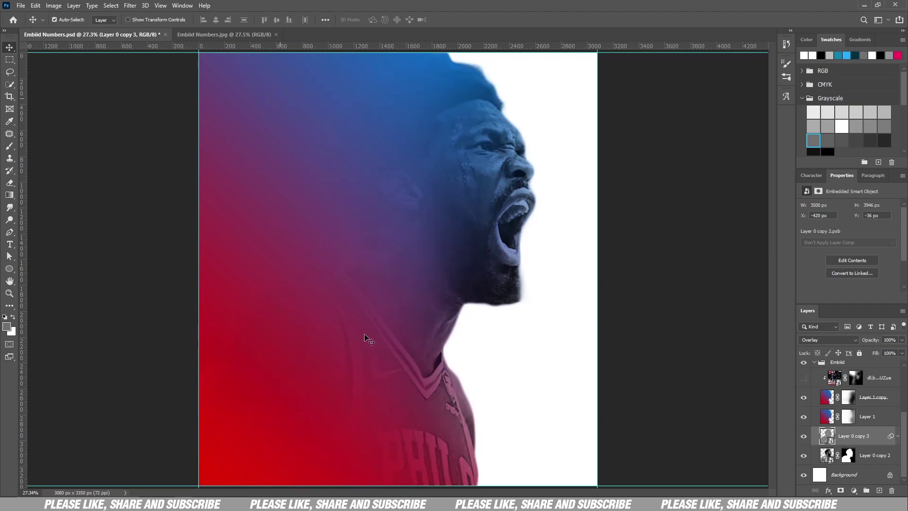
click(869, 401)
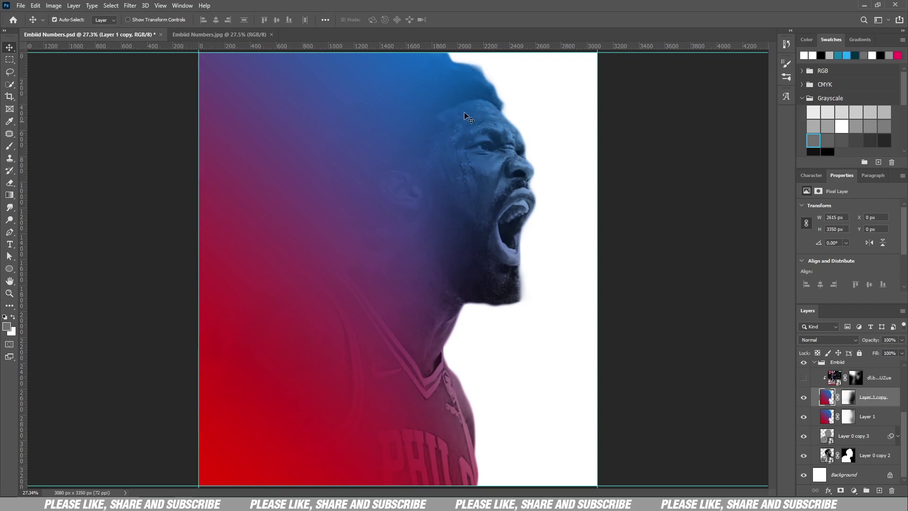
Show the clipped dunk photo layer above the gradients, select it to view its blend settings, and collapse the Embiid group
scroll(802, 429, up, 2)
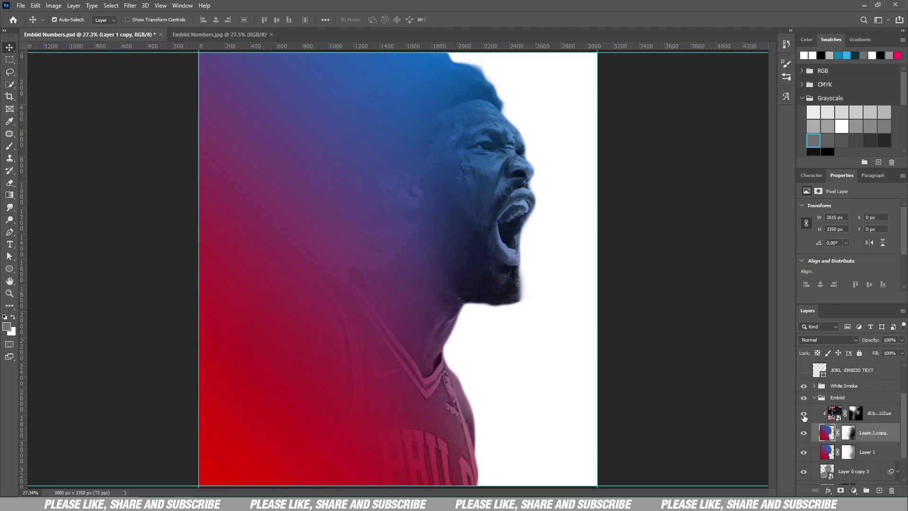
click(803, 414)
click(399, 216)
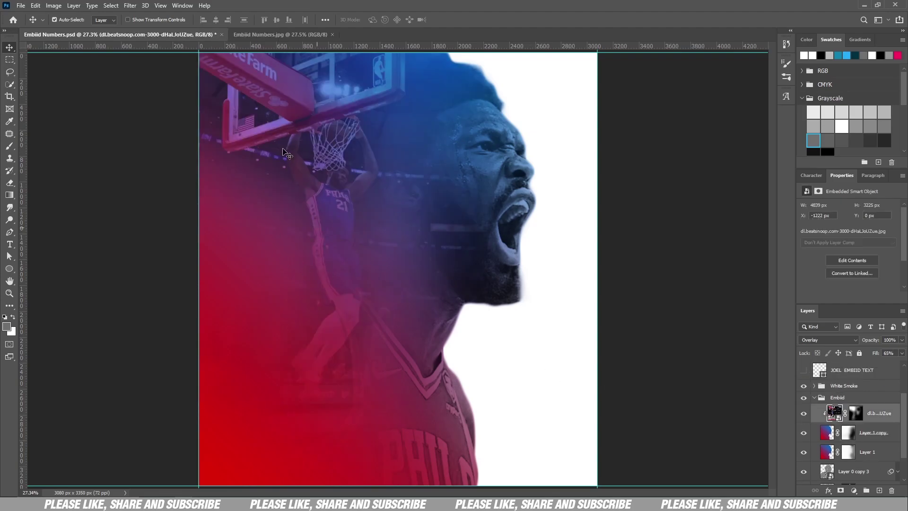
click(814, 398)
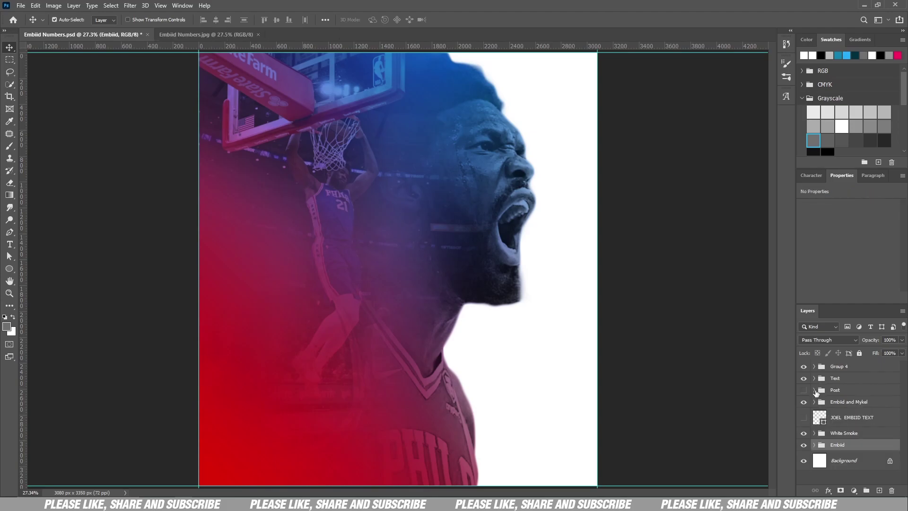
Expand the White Smoke group, show Layer 2 and Color Fill 1, and select each one to view its blend settings
click(815, 433)
scroll(862, 443, down, 3)
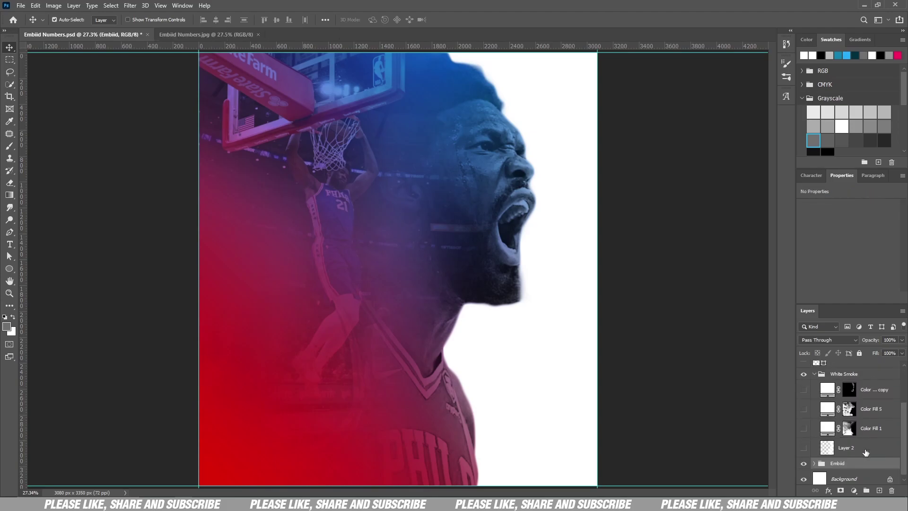
click(803, 448)
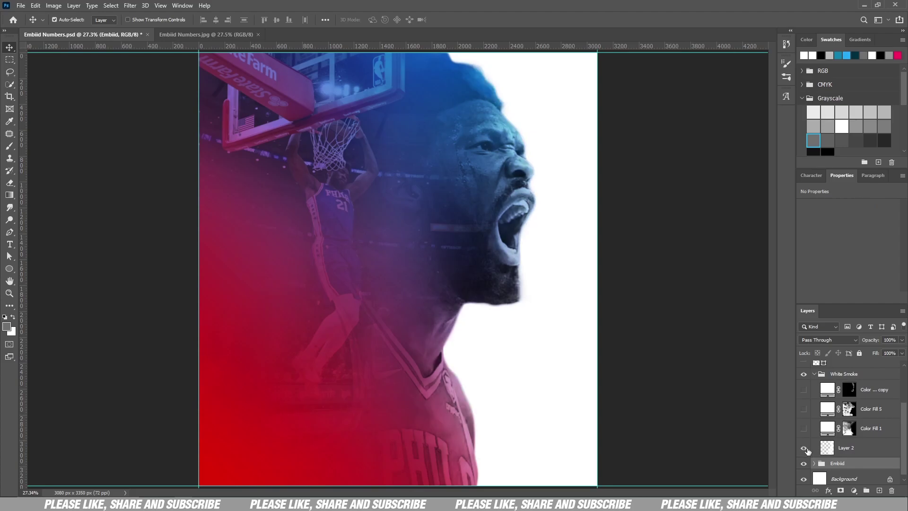
click(829, 448)
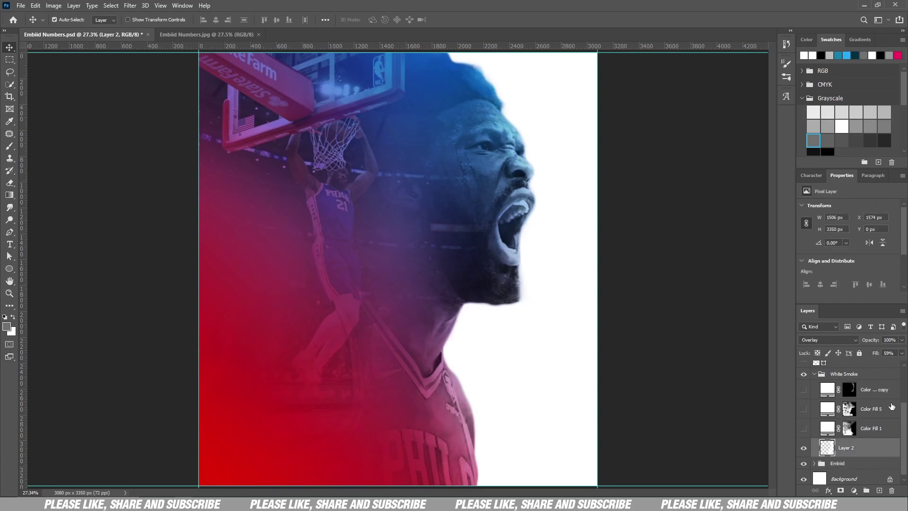
click(804, 429)
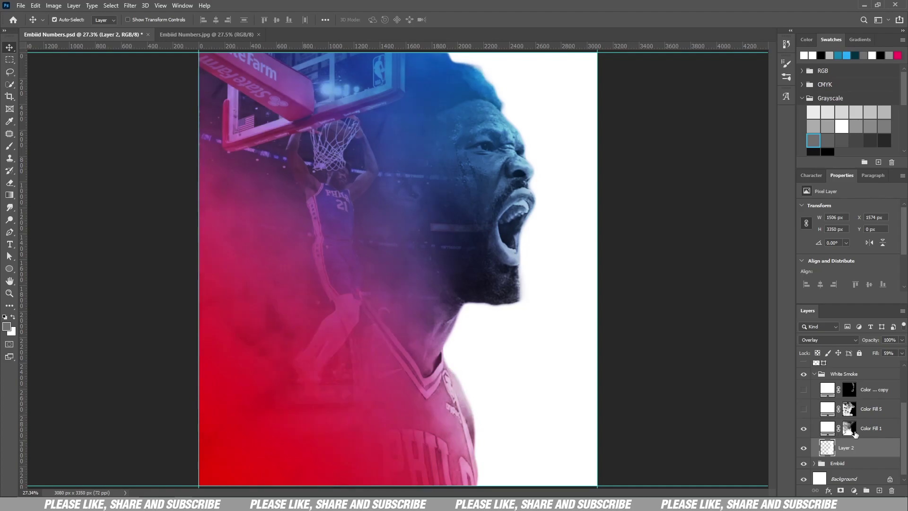
click(853, 433)
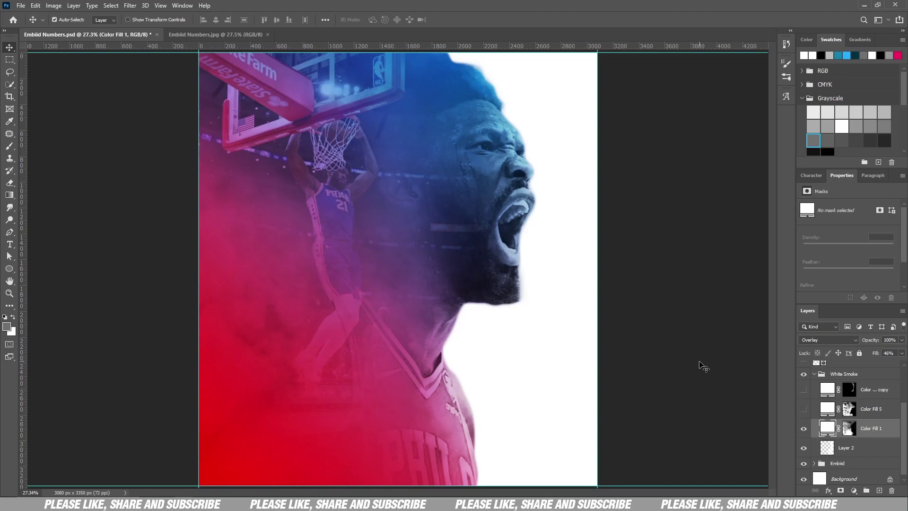
Show Color Fill 5 and the color fill copy above it in the White Smoke group, comparing Color Fill 5 on and off, and collapse the group
click(804, 410)
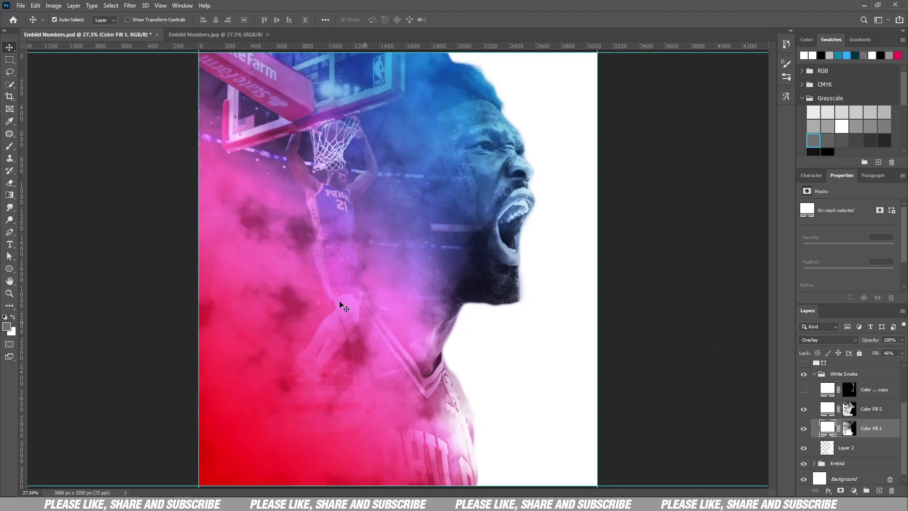
click(804, 410)
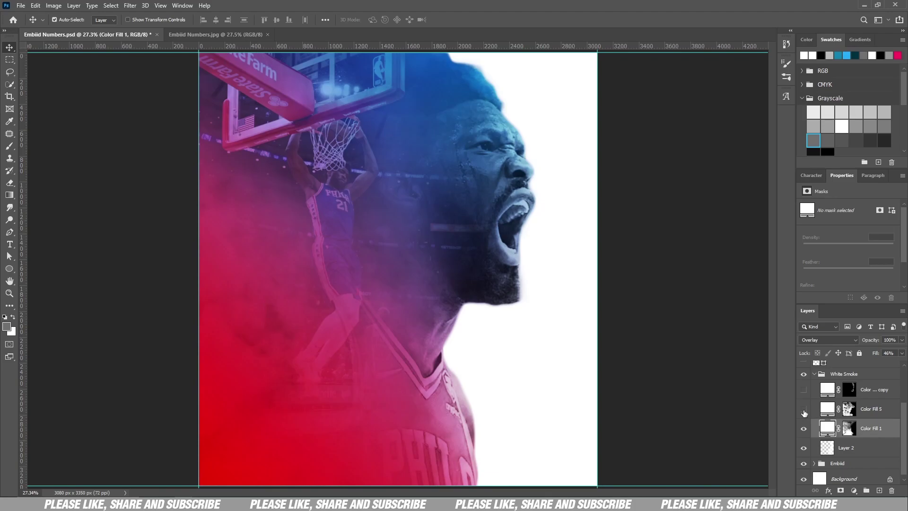
click(804, 409)
click(803, 390)
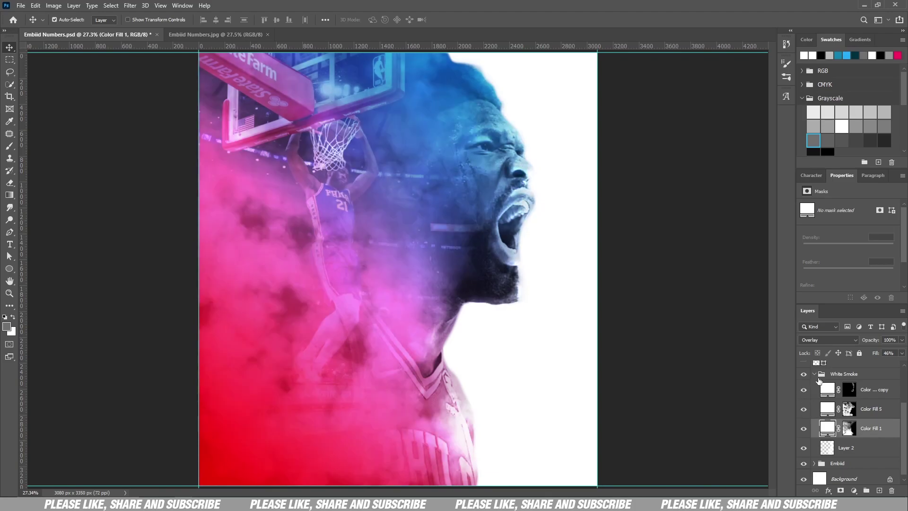
click(814, 373)
Expand the Embiid and Mykel group and show the Layer 5 cutout of the two players, with the whole canvas in view
scroll(861, 402, up, 2)
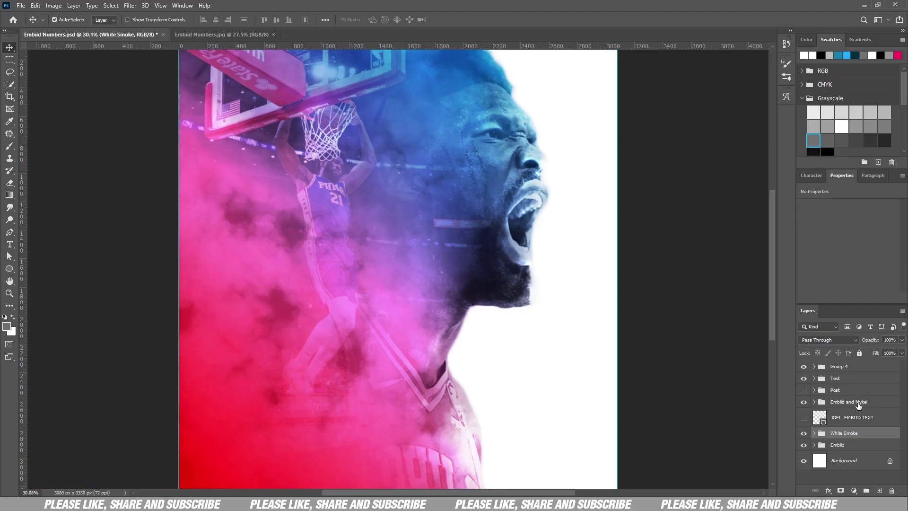
click(814, 402)
scroll(875, 430, down, 5)
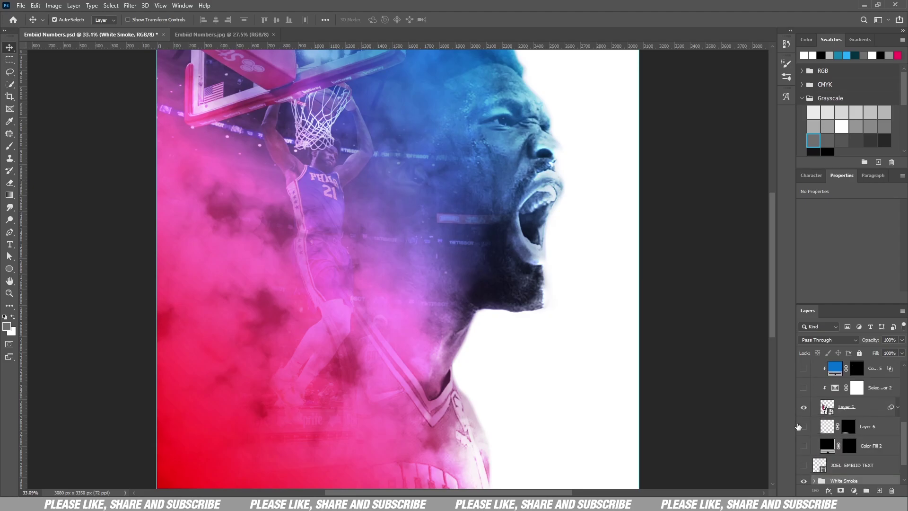
click(804, 407)
key(ctrl+0)
scroll(346, 376, up, 1)
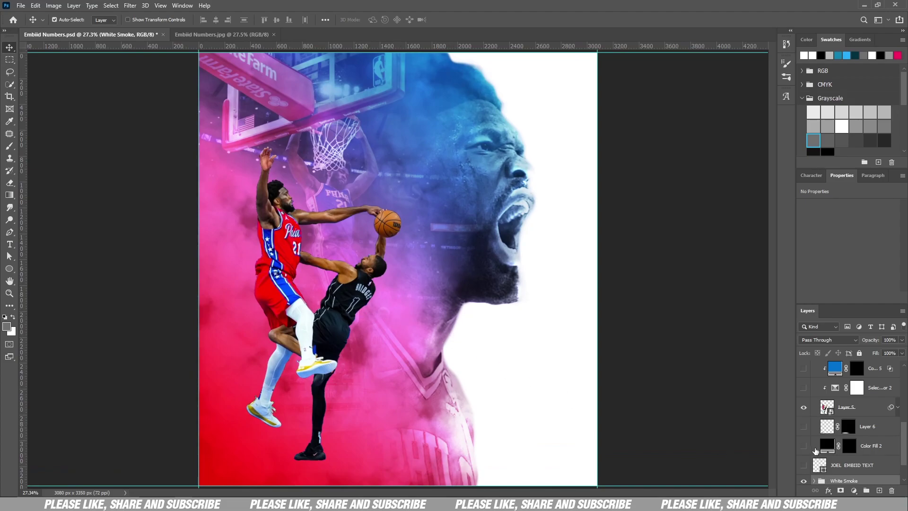
Show the Layer 6 floor shadow beneath the players, and preview the outline of the Layer 5 cutout as a selection before deselecting it
scroll(816, 450, down, 1)
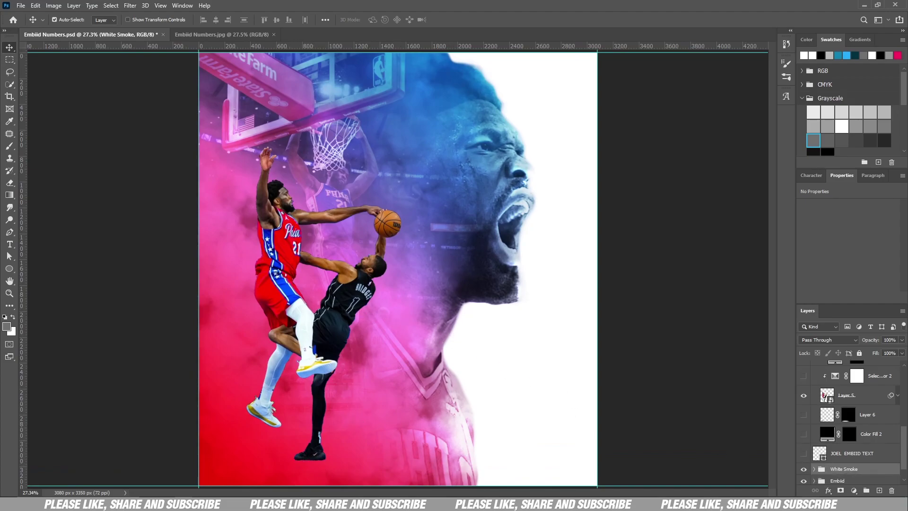
scroll(872, 457, down, 1)
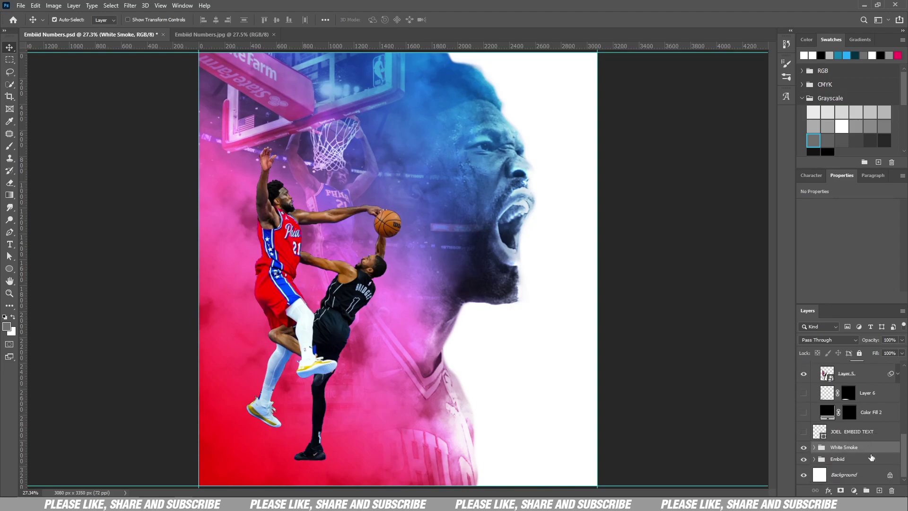
scroll(871, 456, up, 2)
scroll(820, 468, up, 1)
click(804, 452)
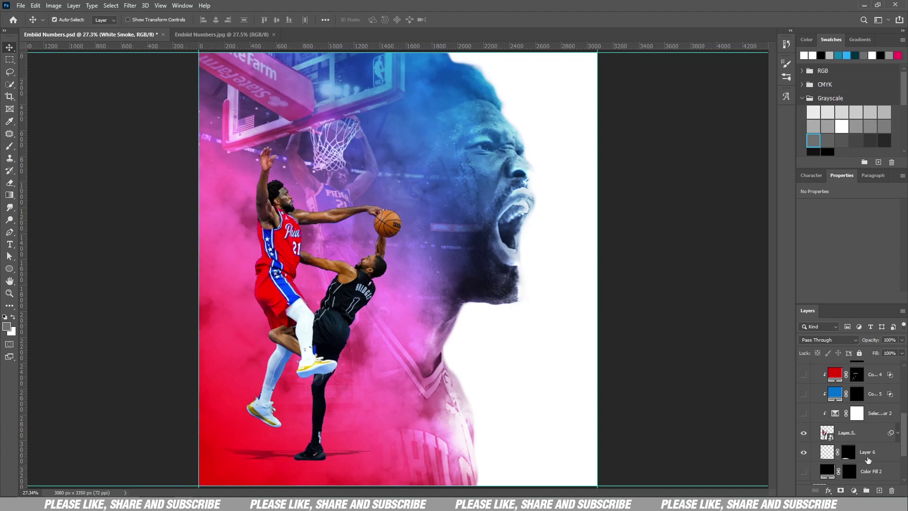
ctrl+click(826, 442)
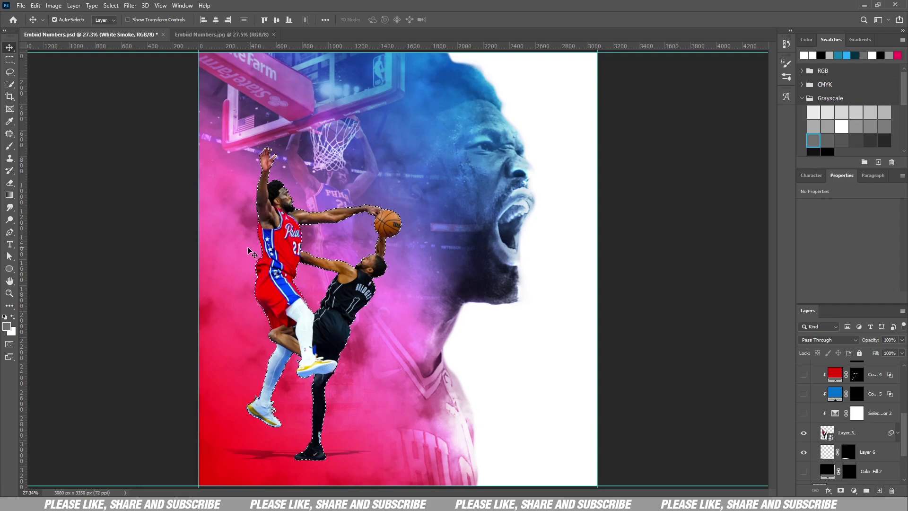
key(ctrl+d)
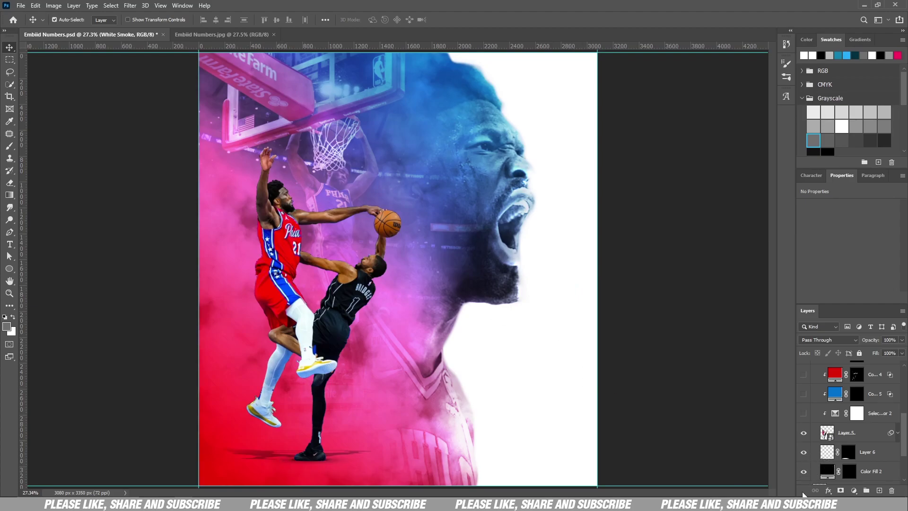
Compare the Layer 5 players cutout off and on, and show the Selective Color 2 adjustment clipped above it
click(804, 433)
click(804, 432)
scroll(811, 434, up, 1)
click(803, 425)
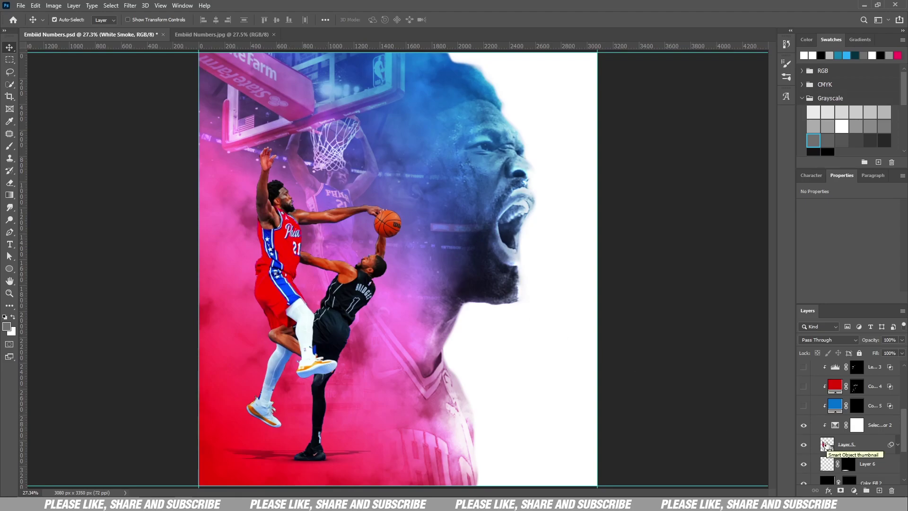
Show the blue and red color fills clipped to the players, comparing the red one off and on, and select it to view its blend mode
scroll(848, 419, up, 2)
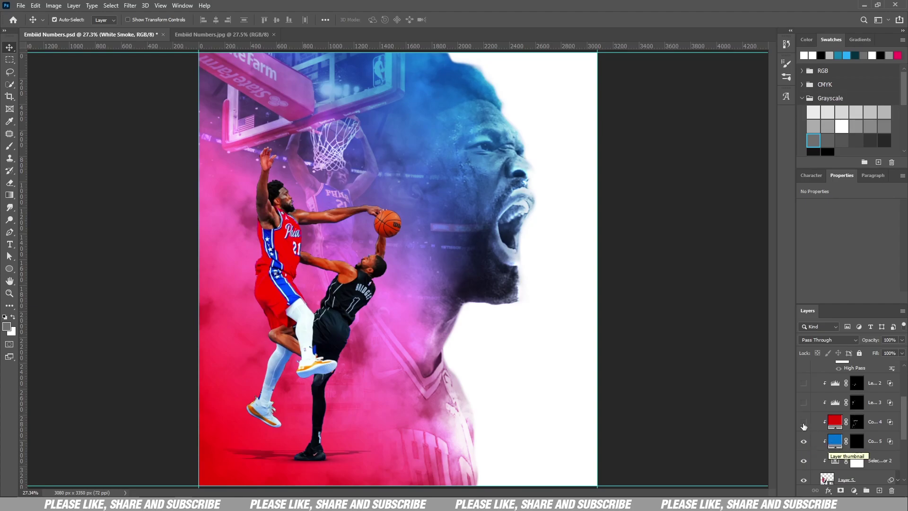
click(803, 426)
click(803, 425)
click(803, 425)
click(802, 425)
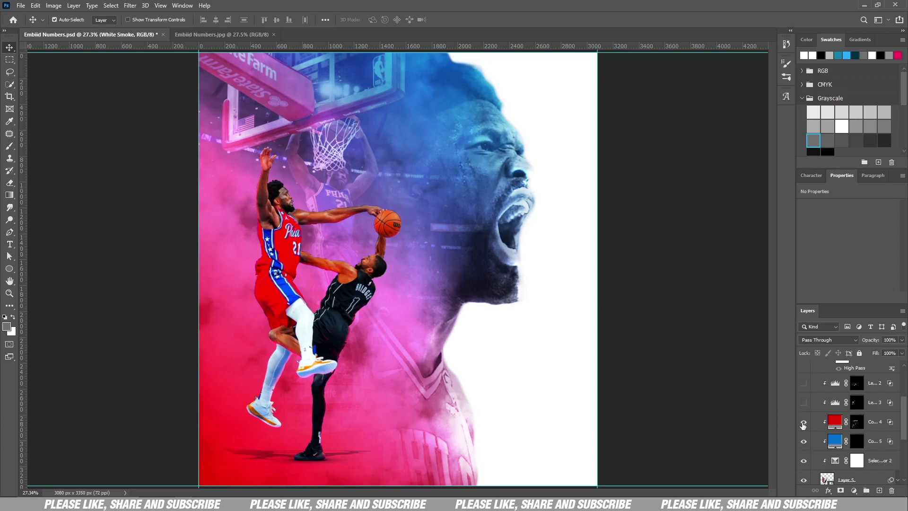
click(879, 428)
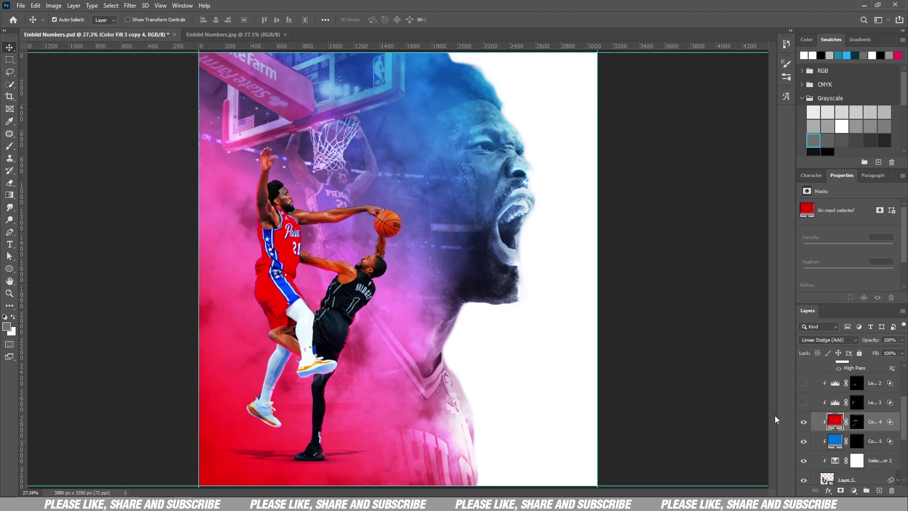
Show the two Levels adjustments above the red color fill and select them to view their settings
click(804, 404)
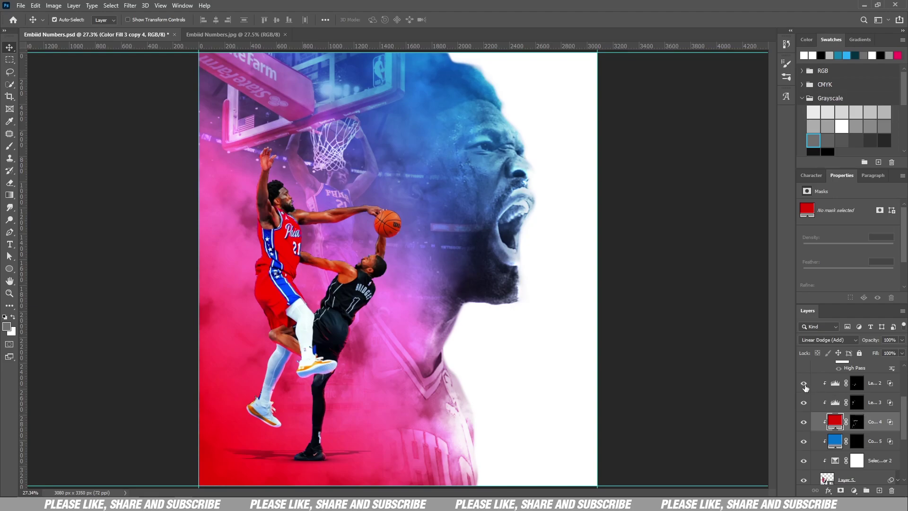
key(alt+shift+s)
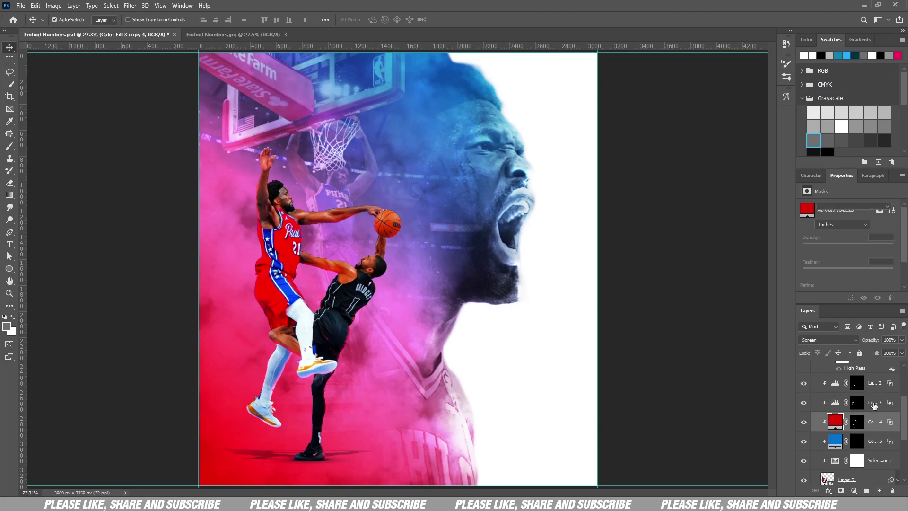
key(alt+])
key(alt+])
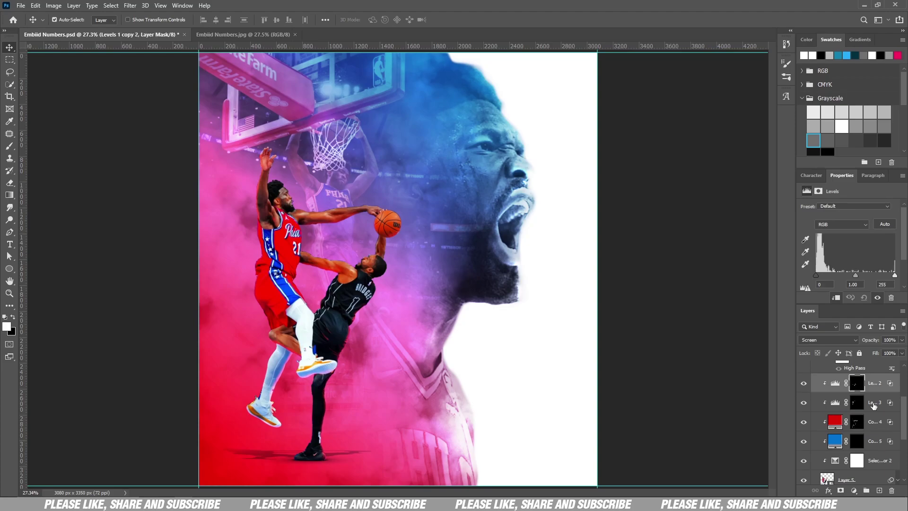
Select Layer 5 copy with its High Pass filter, compare it off and on, and collapse the Embiid and Mykel group
scroll(874, 406, up, 3)
click(860, 400)
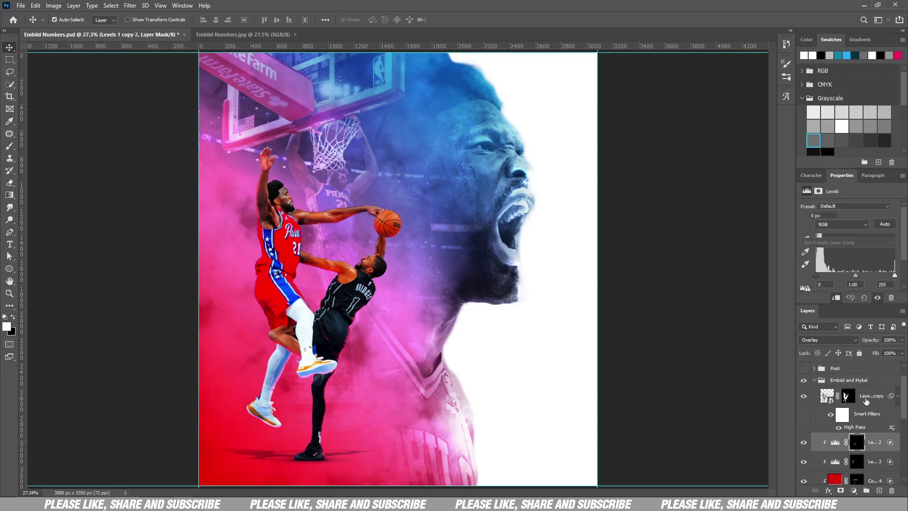
click(804, 398)
click(803, 398)
click(804, 398)
click(803, 398)
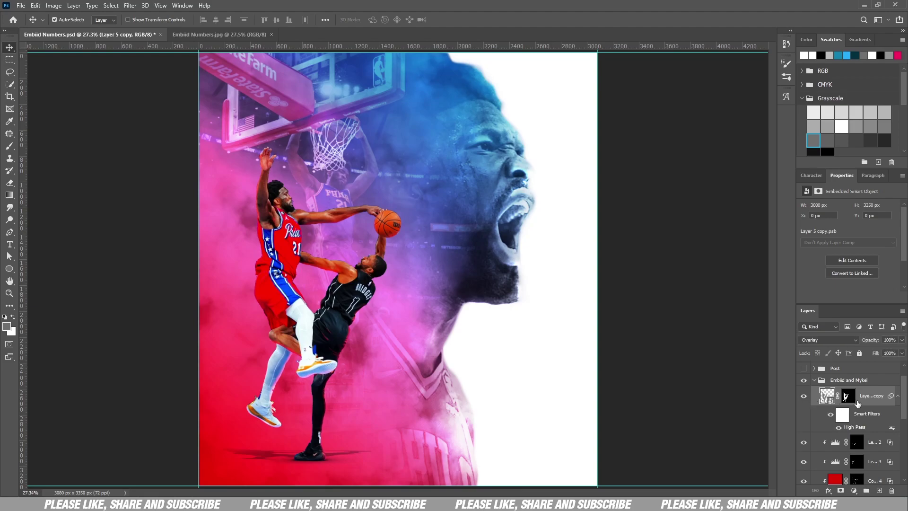
scroll(873, 398, up, 1)
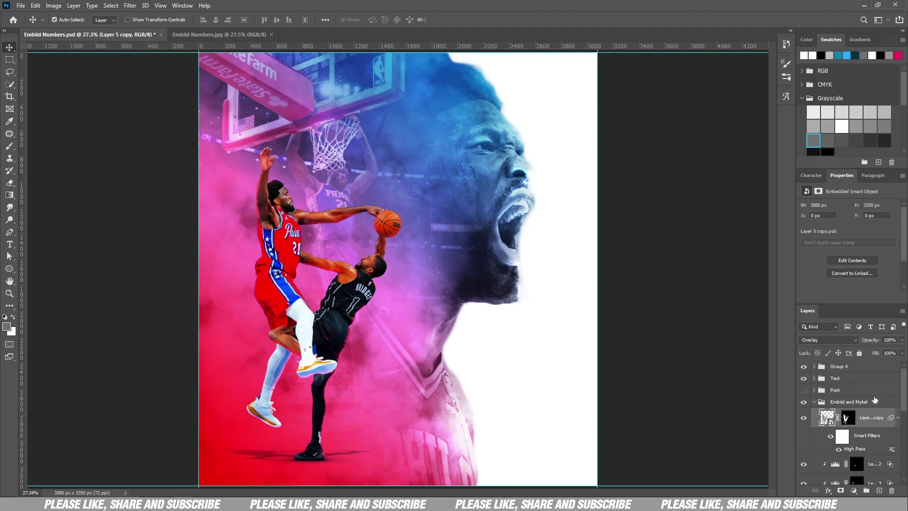
click(815, 403)
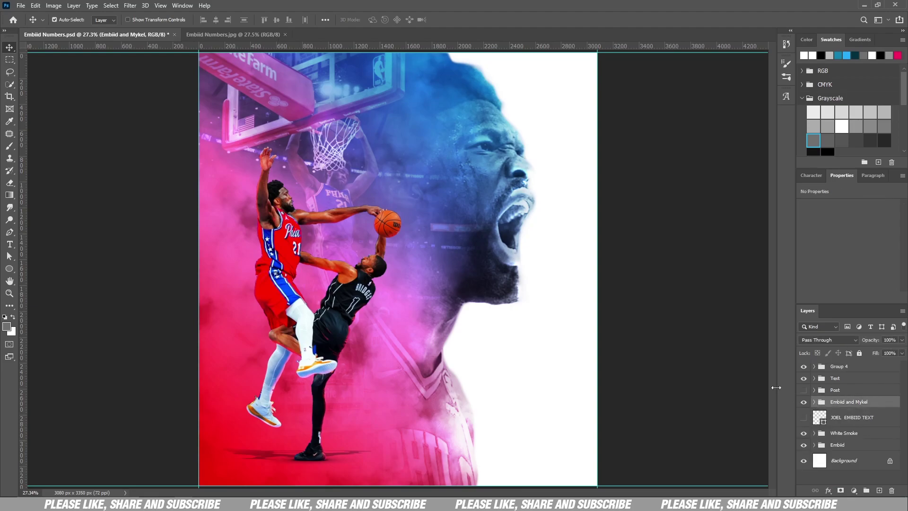
Expand the Text group and show the 20, 19 and 7 numbers with the POINTS and REBOUNDS labels
click(814, 379)
scroll(805, 412, down, 5)
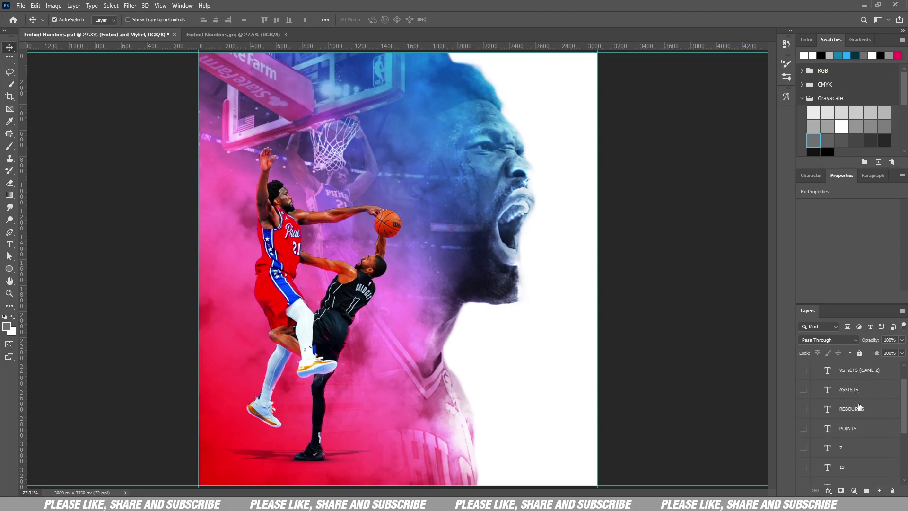
drag(803, 419, 803, 377)
scroll(876, 413, up, 1)
click(804, 393)
click(804, 374)
Show the ASSISTS and VS NETS (GAME 2) text layers and collapse the Text group
scroll(874, 404, up, 3)
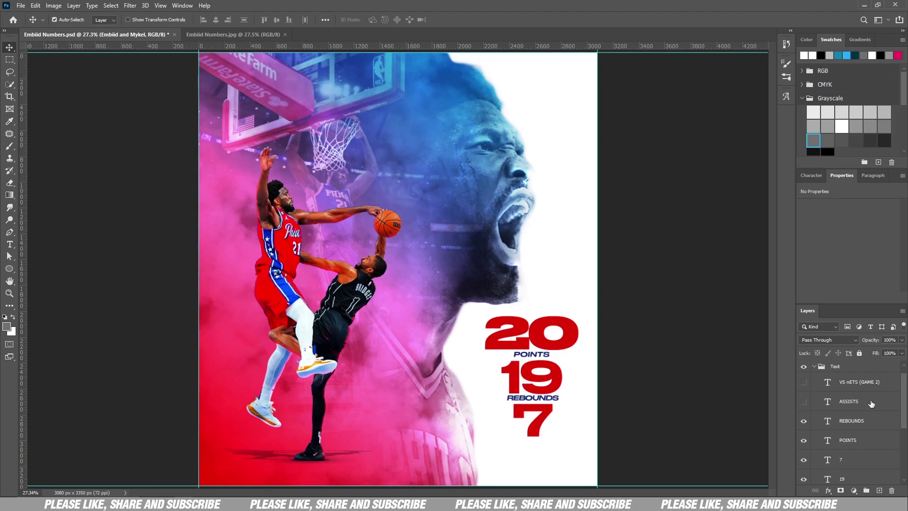
click(804, 401)
click(803, 383)
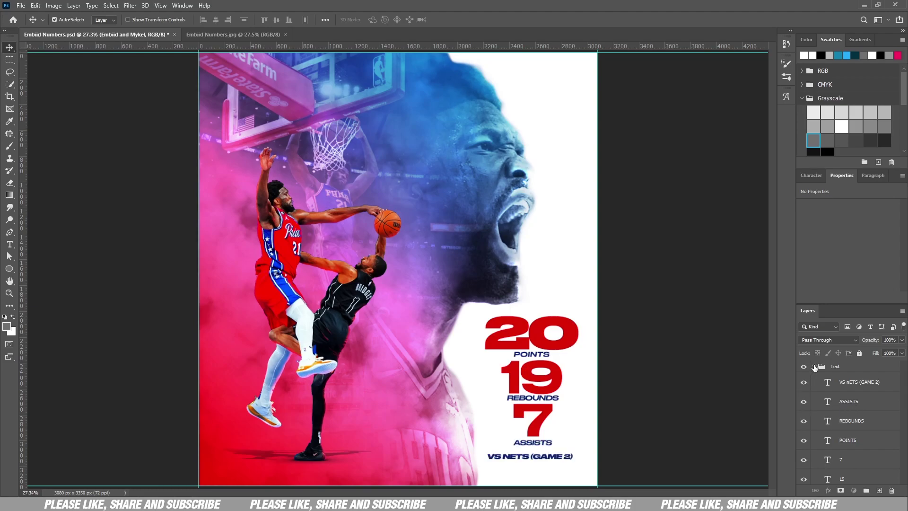
click(814, 366)
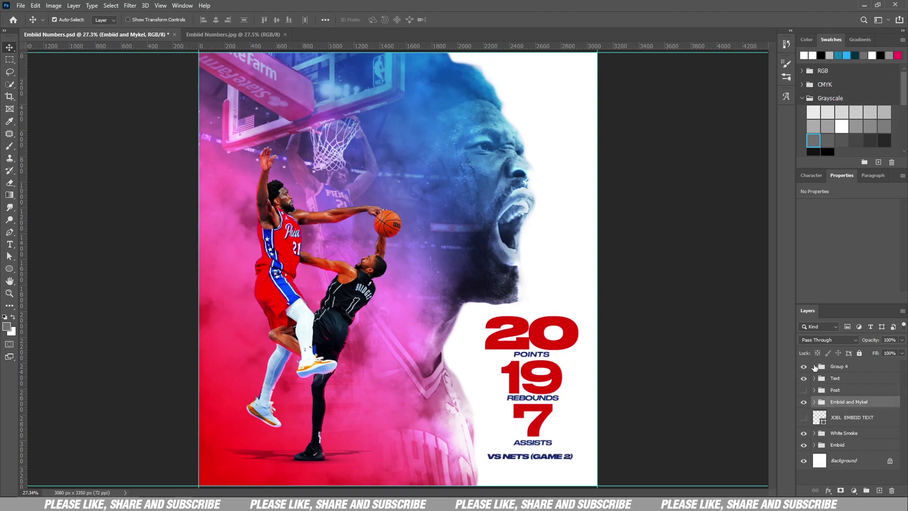
Show the outlined JOEL EMBIID TEXT shape behind the players and select it to view its properties
click(804, 418)
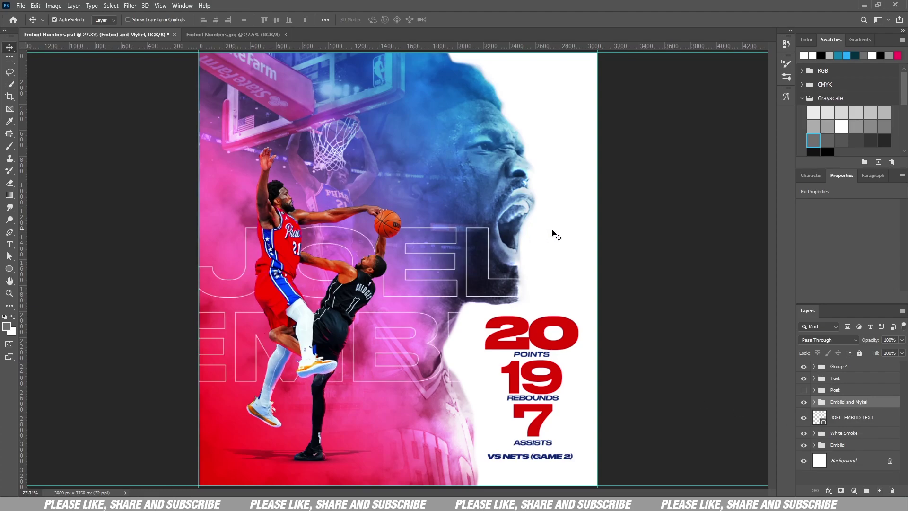
click(851, 419)
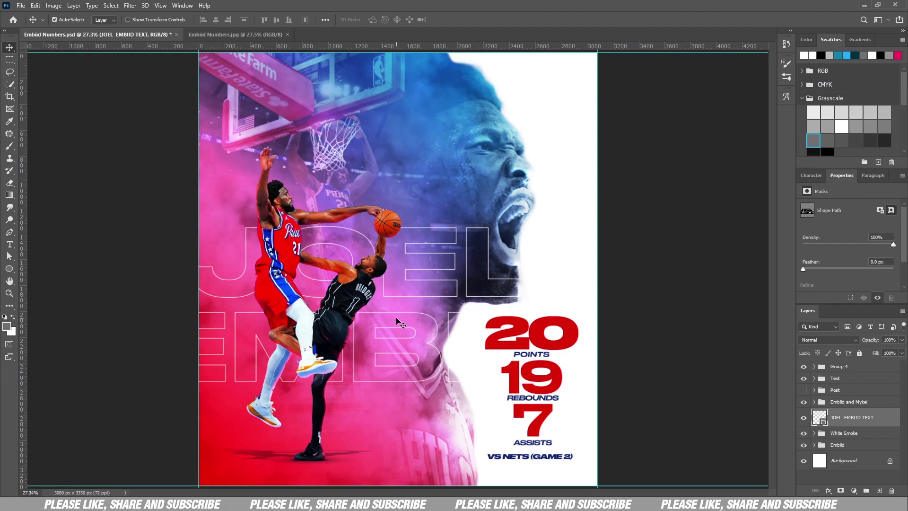
Show and expand the Post group, and show its Layer 9, Layer 9 copy and Color Lookup 1 layers
click(804, 391)
click(814, 391)
scroll(809, 393, down, 1)
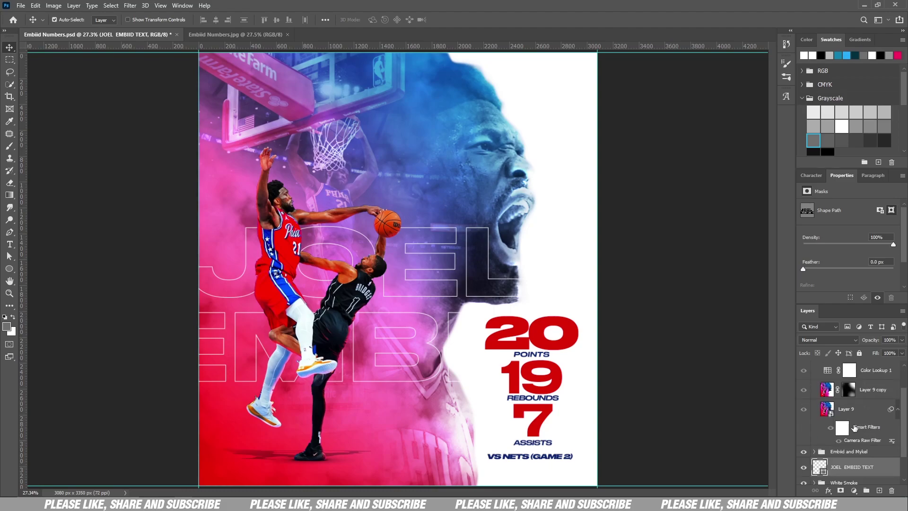
click(804, 371)
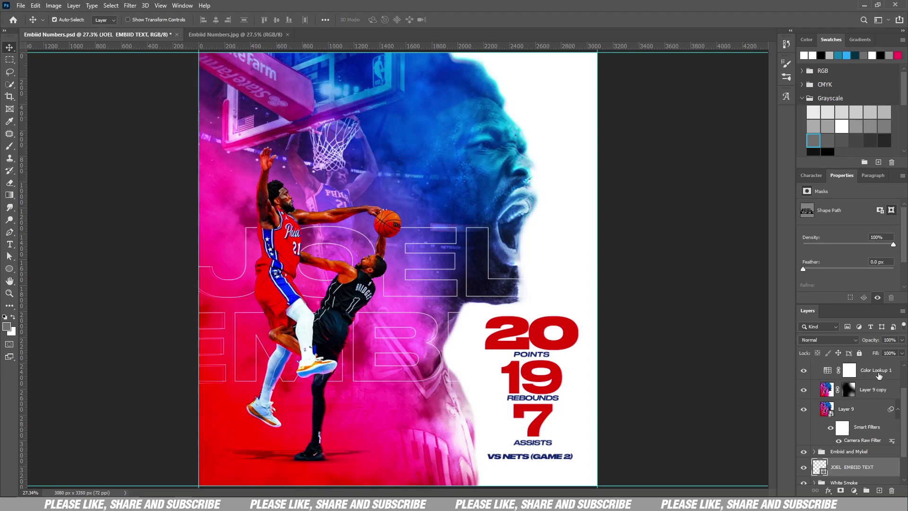
Select Color Lookup 1, Layer 9 copy and Layer 9 in turn to view their settings
click(856, 376)
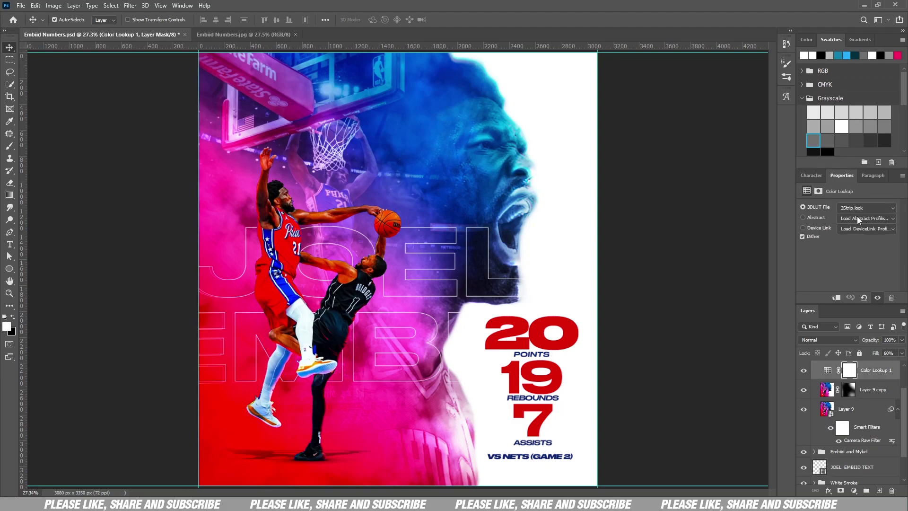
click(877, 397)
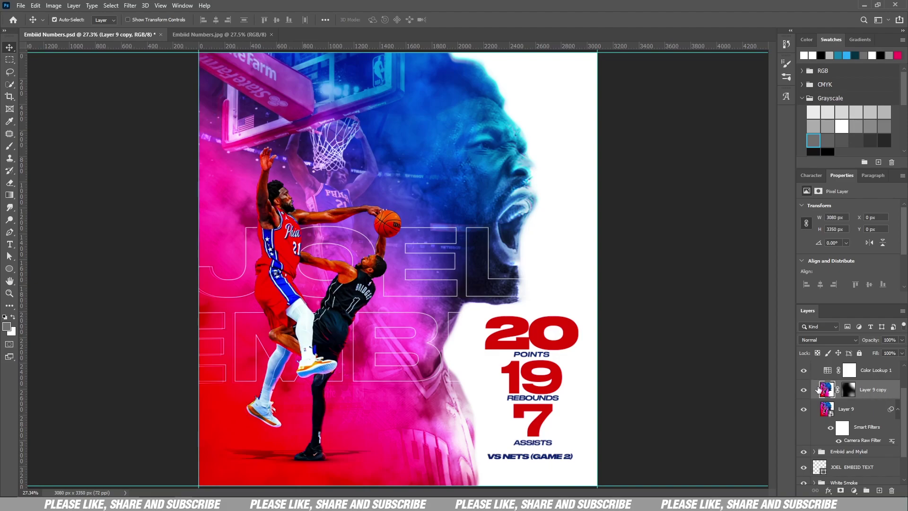
click(843, 408)
click(877, 391)
click(848, 410)
scroll(848, 411, up, 2)
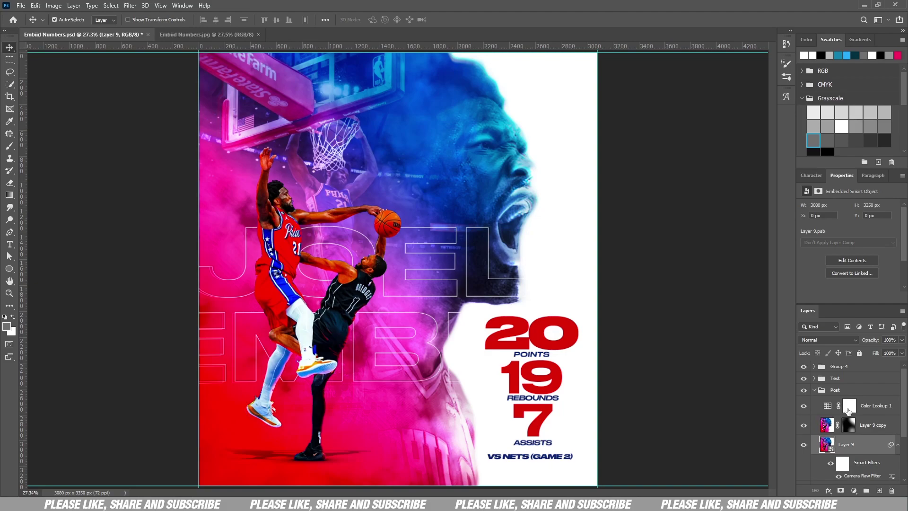
Expand Group 4 and show the LOGO-LNF-TV-01 copy, the NBA Playoffs logo and its clipped Color Fill 4
click(815, 366)
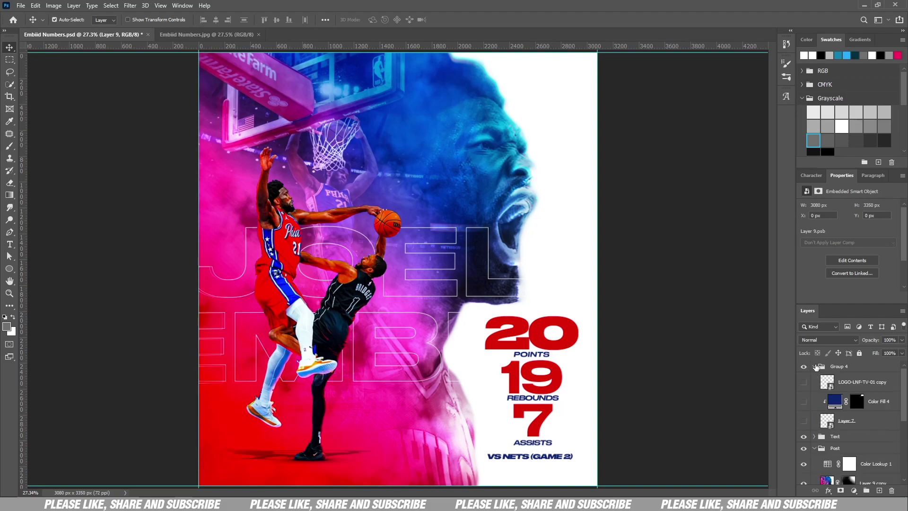
click(804, 382)
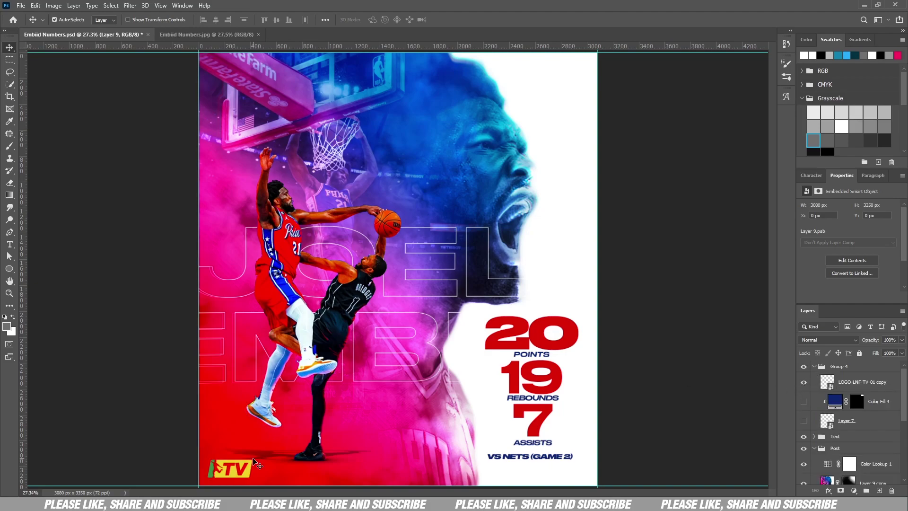
click(803, 402)
click(804, 421)
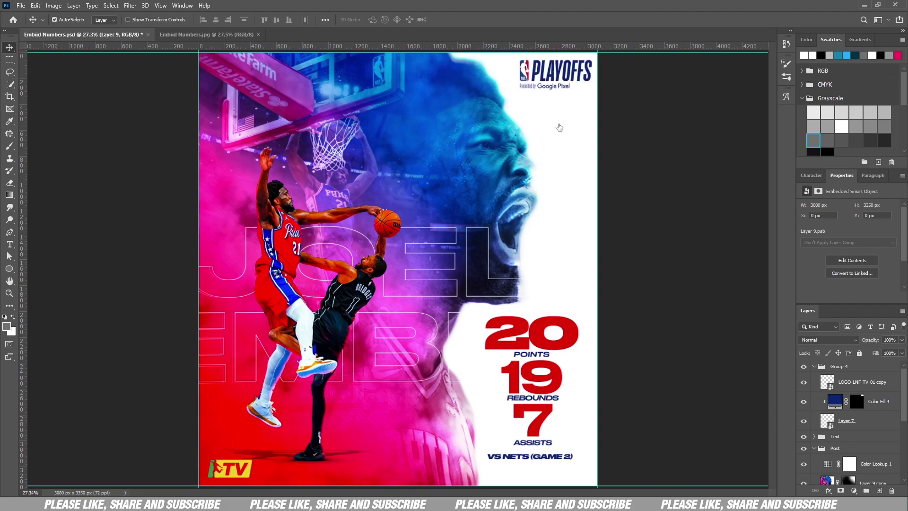
Expand the Embiid and Mykel and Text groups and look over the poster's complete layer stack
scroll(837, 384, down, 6)
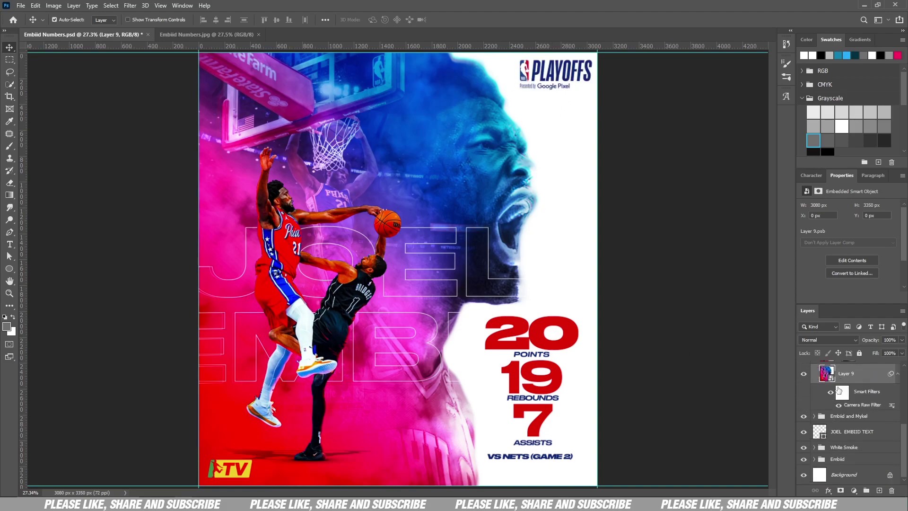
click(814, 417)
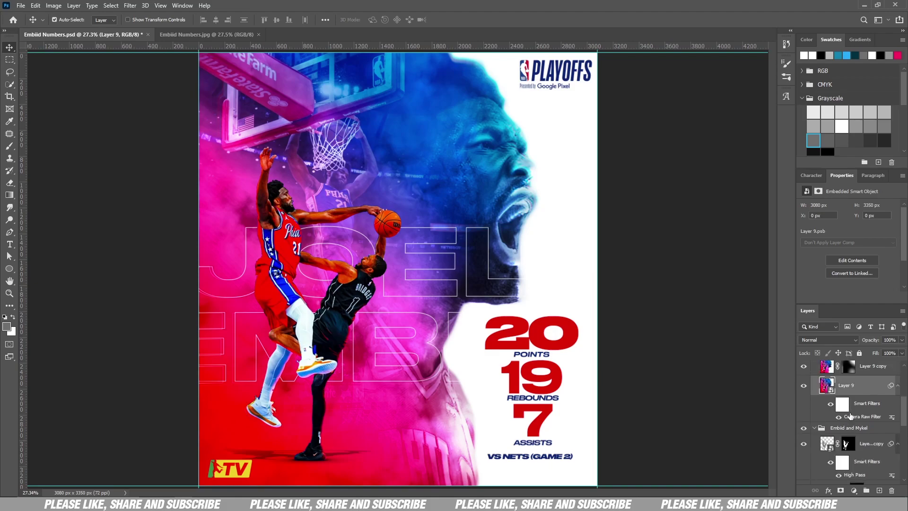
scroll(850, 418, up, 6)
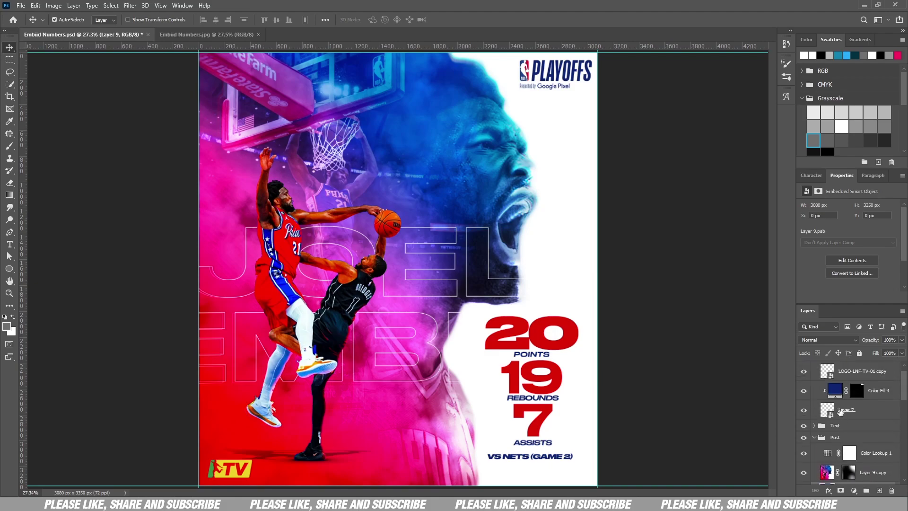
click(816, 425)
scroll(852, 425, down, 3)
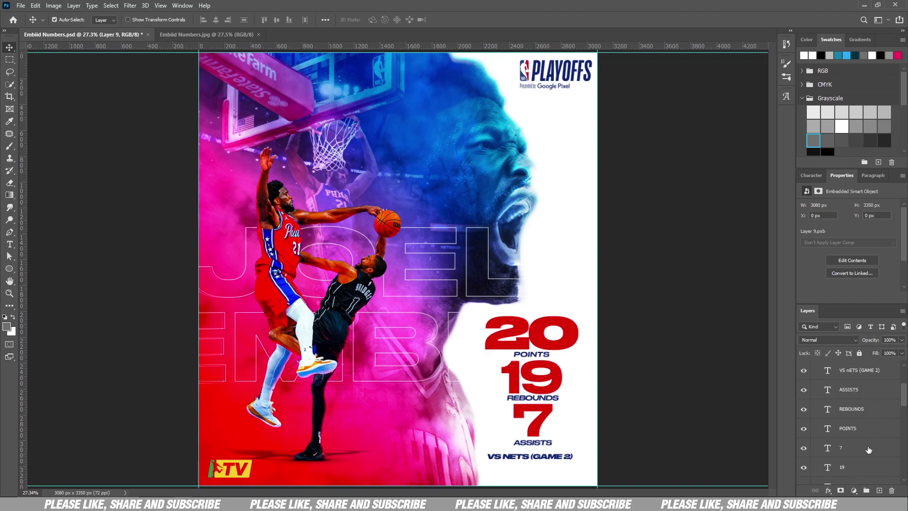
scroll(868, 450, up, 4)
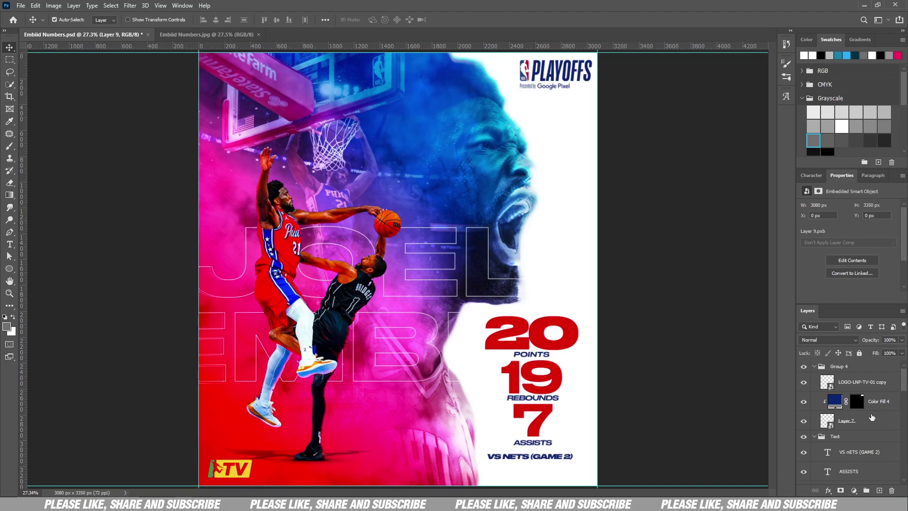
scroll(872, 417, down, 2)
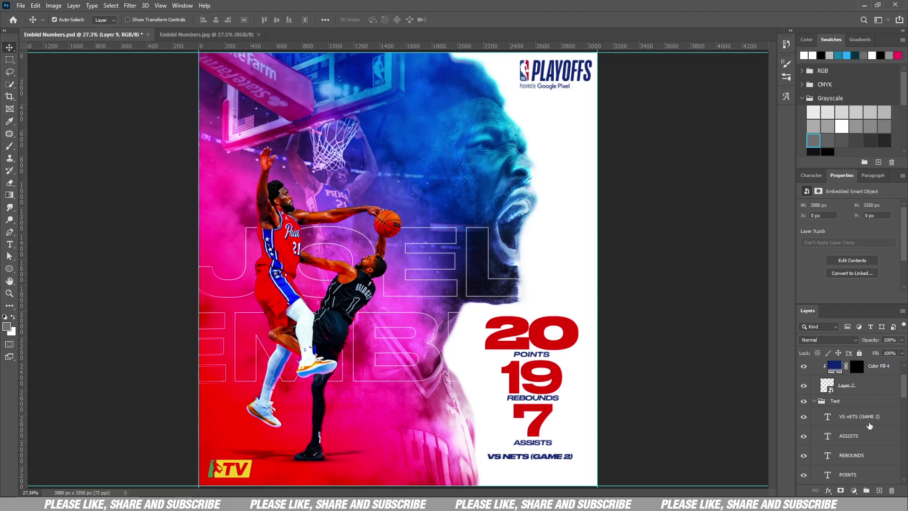
Collapse the Text, Post, and Embiid and Mykel groups in the layer stack
click(814, 401)
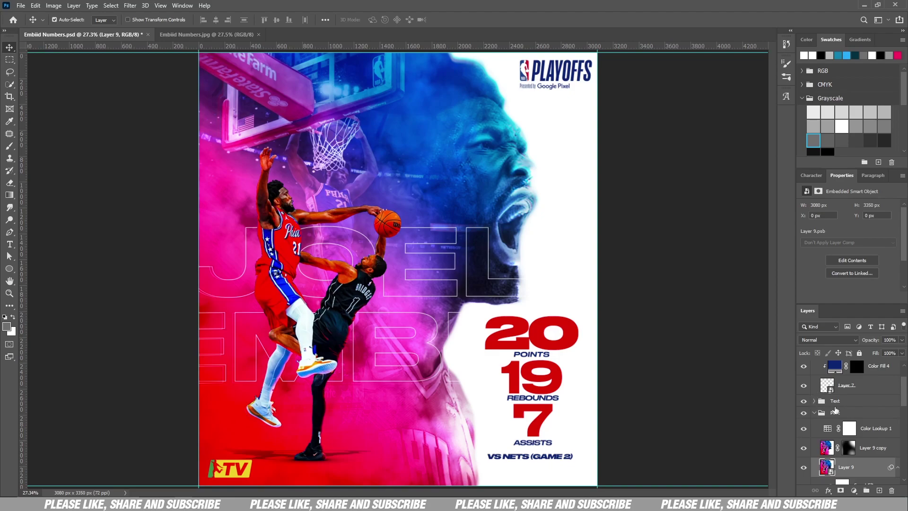
click(817, 414)
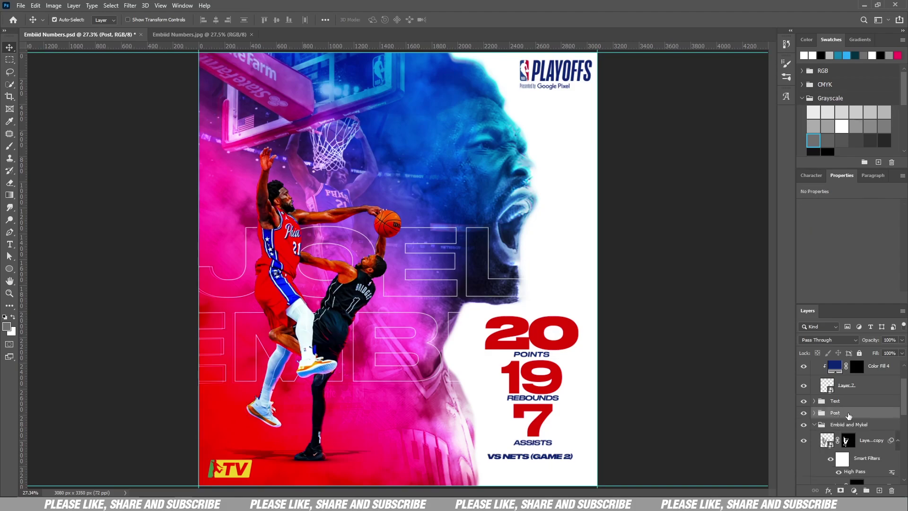
click(814, 413)
click(814, 424)
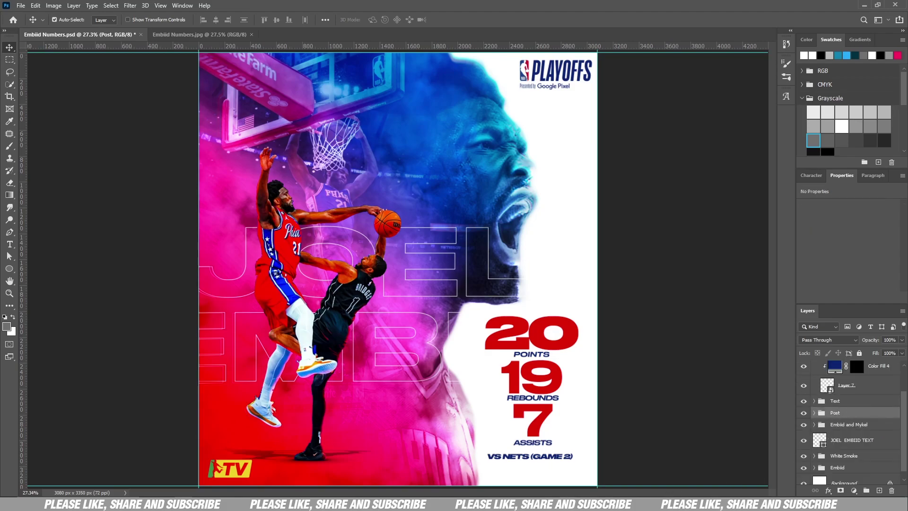